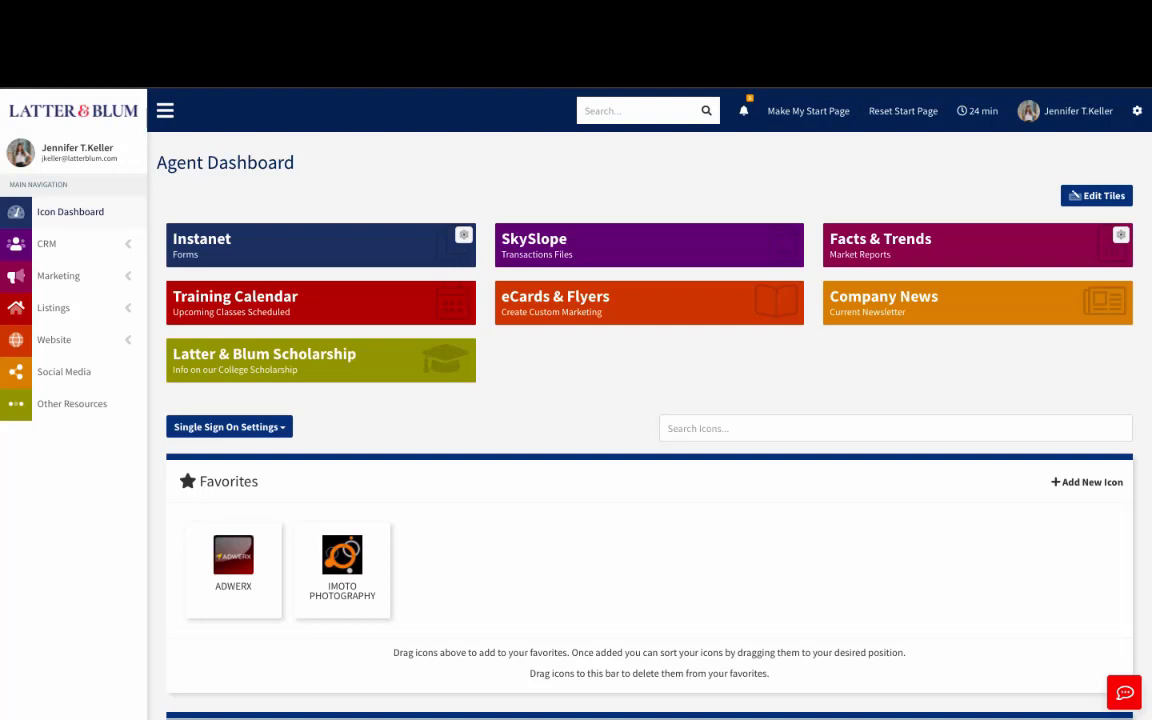
Step: Go to Social Media Management and scroll down to the Facebook Connector Setting tile
drag(390, 495, 145, 408)
drag(194, 510, 250, 345)
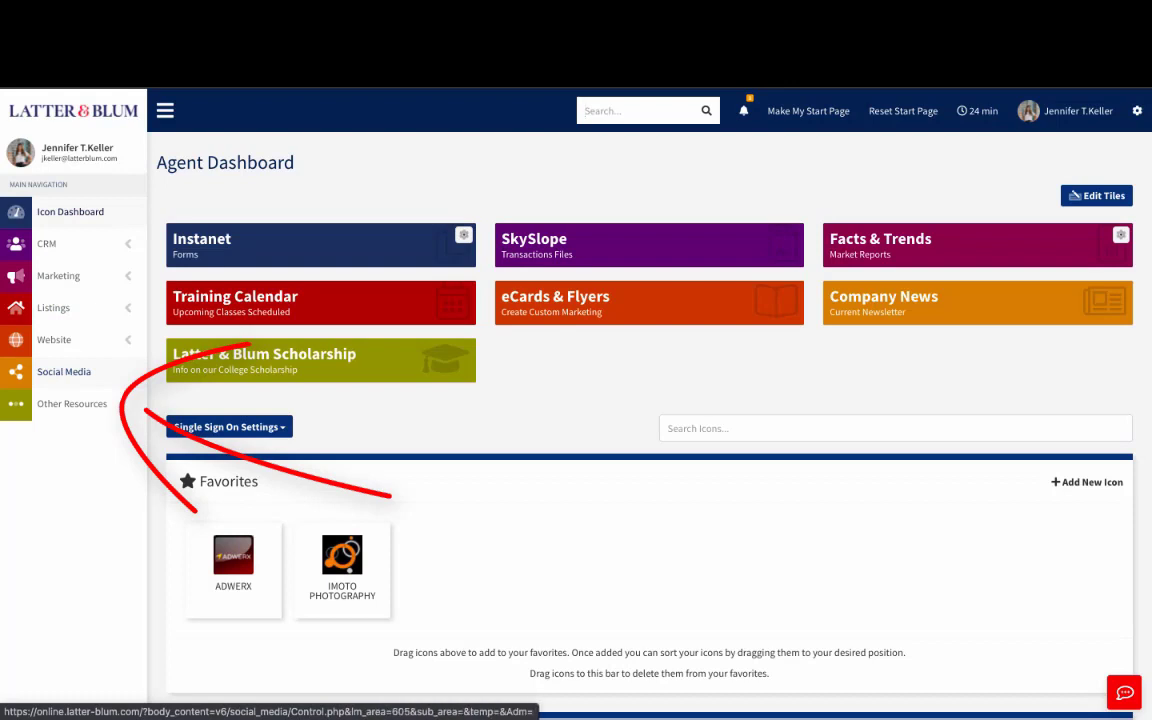
click(63, 371)
mouse_move(262, 552)
mouse_down()
mouse_move(248, 642)
mouse_move(250, 556)
mouse_up()
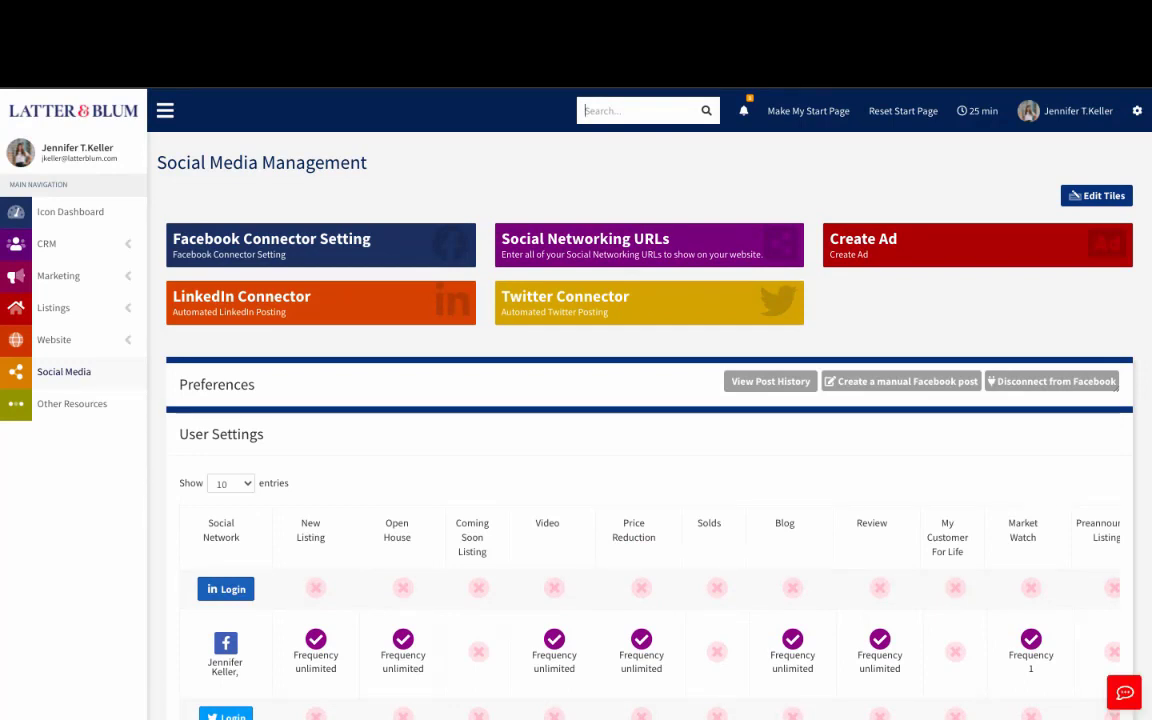
scroll(640, 400, down, 1)
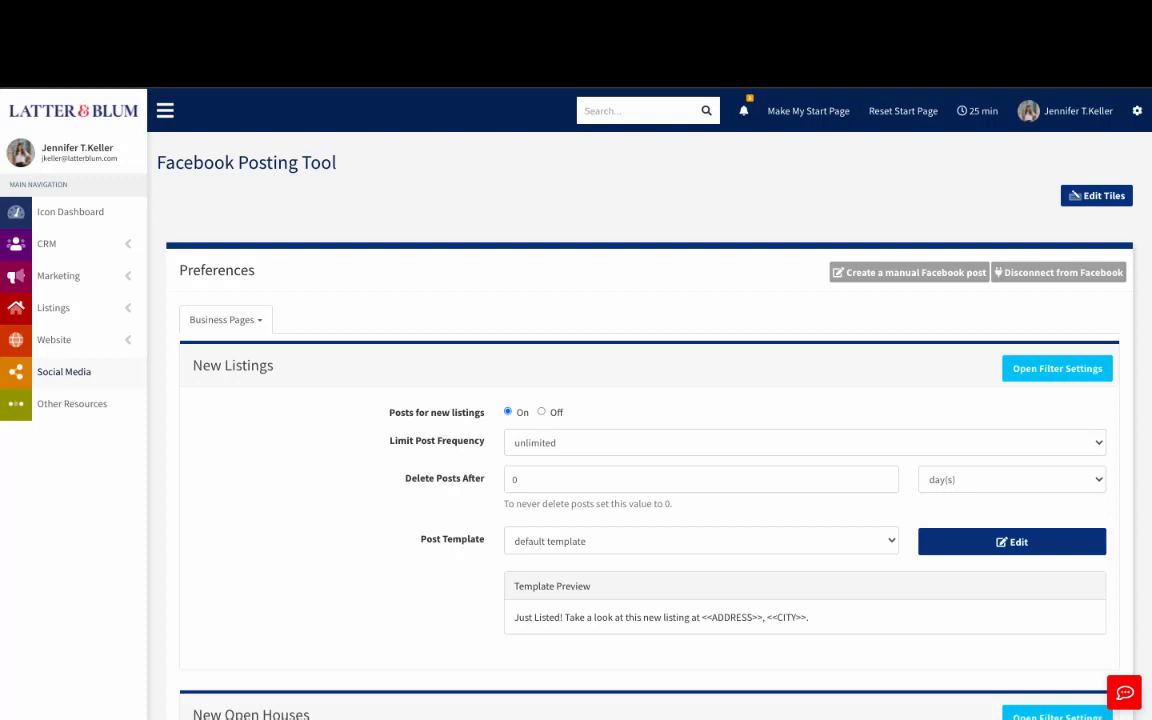
Step: Check which business page the settings apply to in the Business Pages list, then close it
click(225, 319)
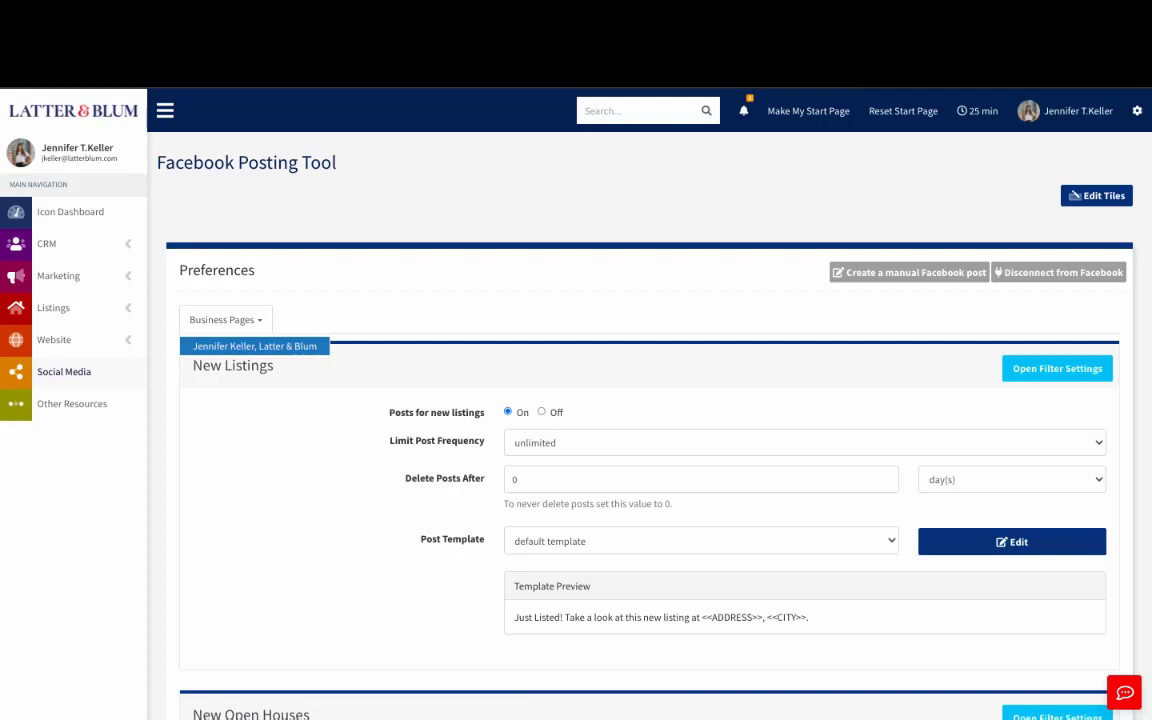
key(Escape)
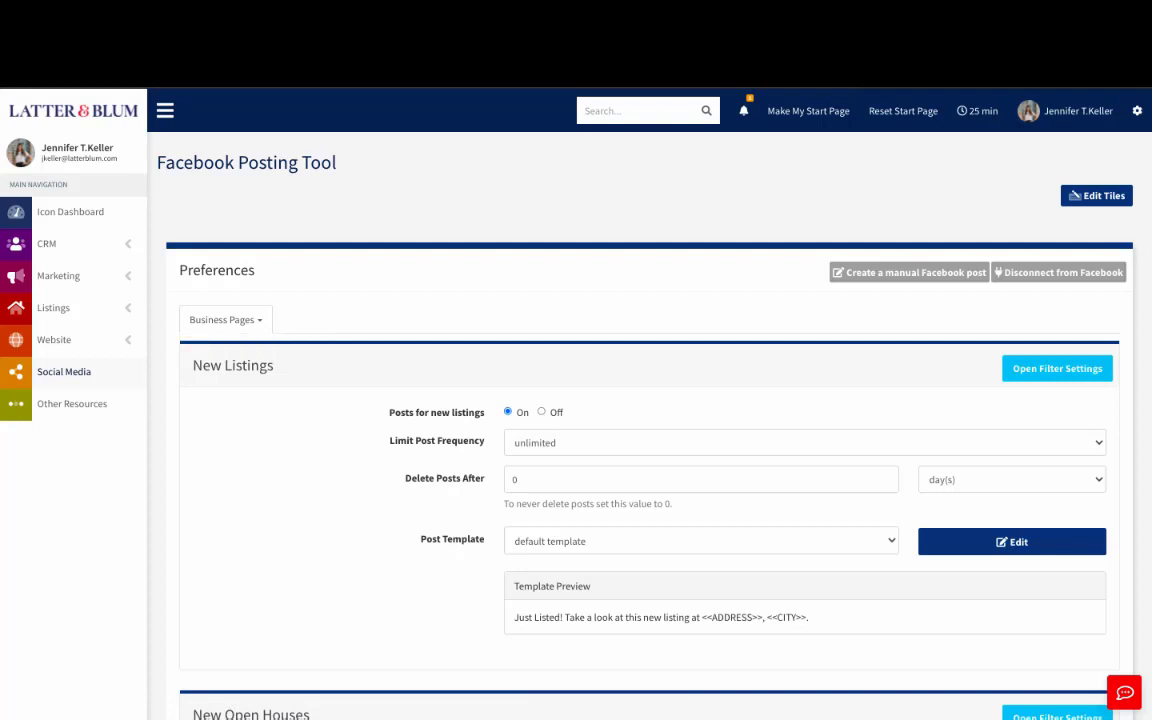
scroll(576, 400, down, 1)
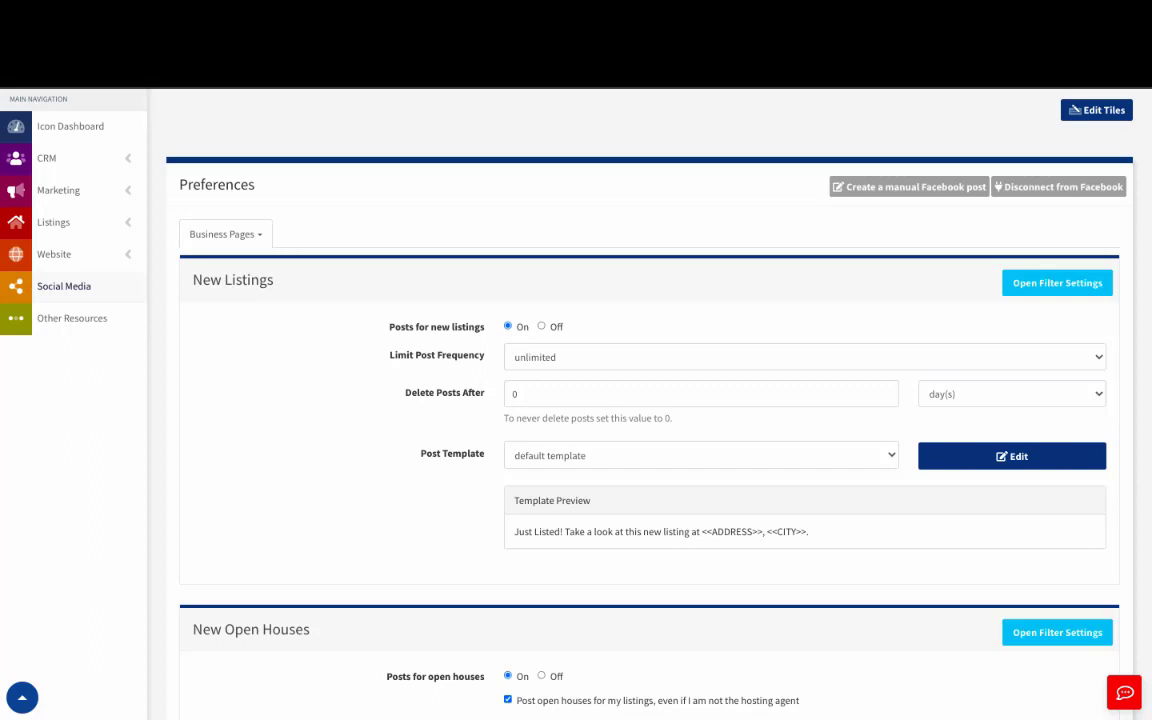
scroll(650, 400, down, 3)
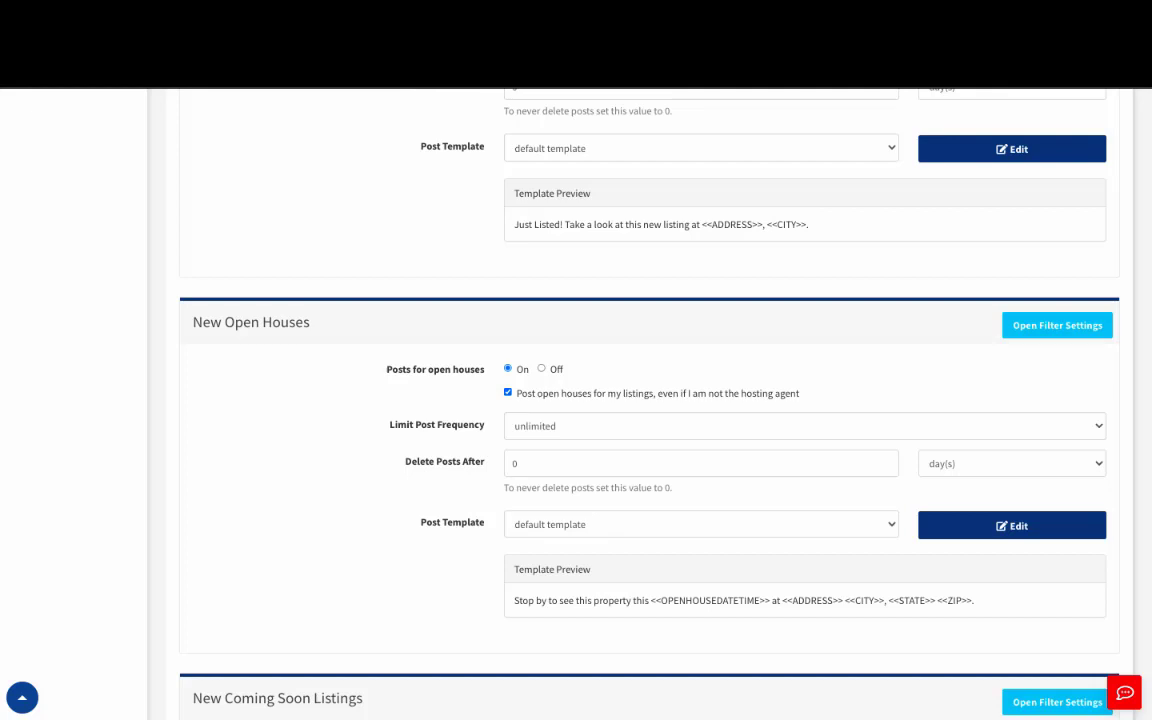
scroll(640, 400, down, 3)
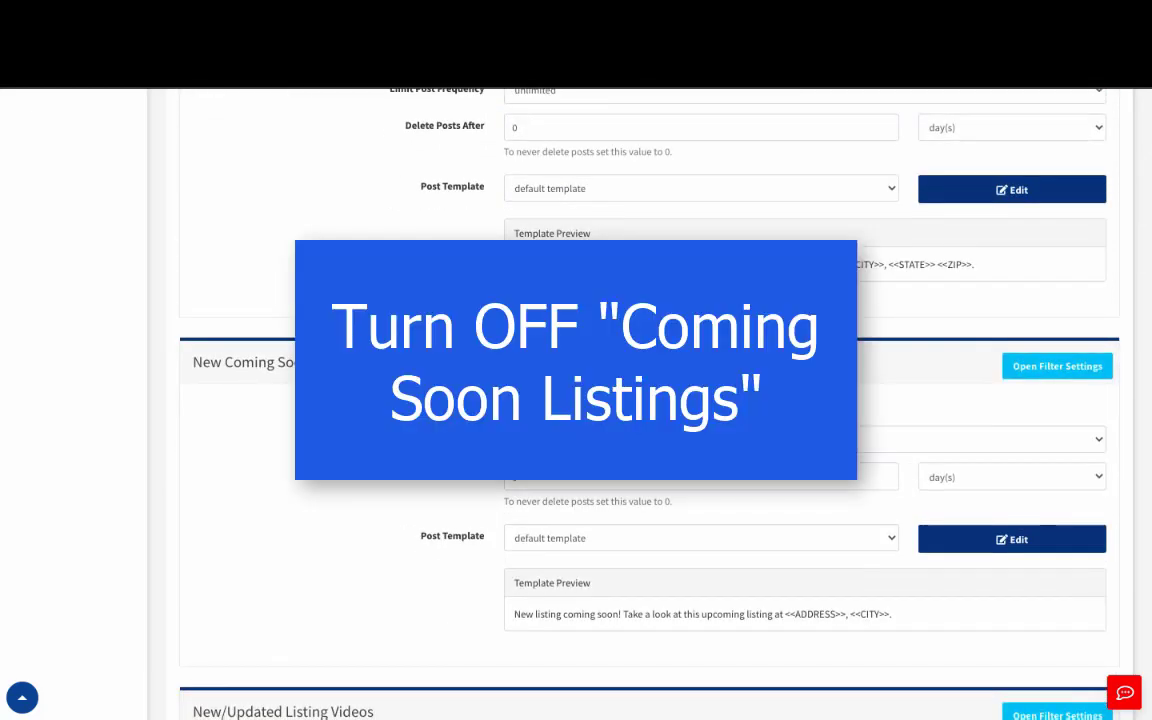
scroll(640, 400, down, 4)
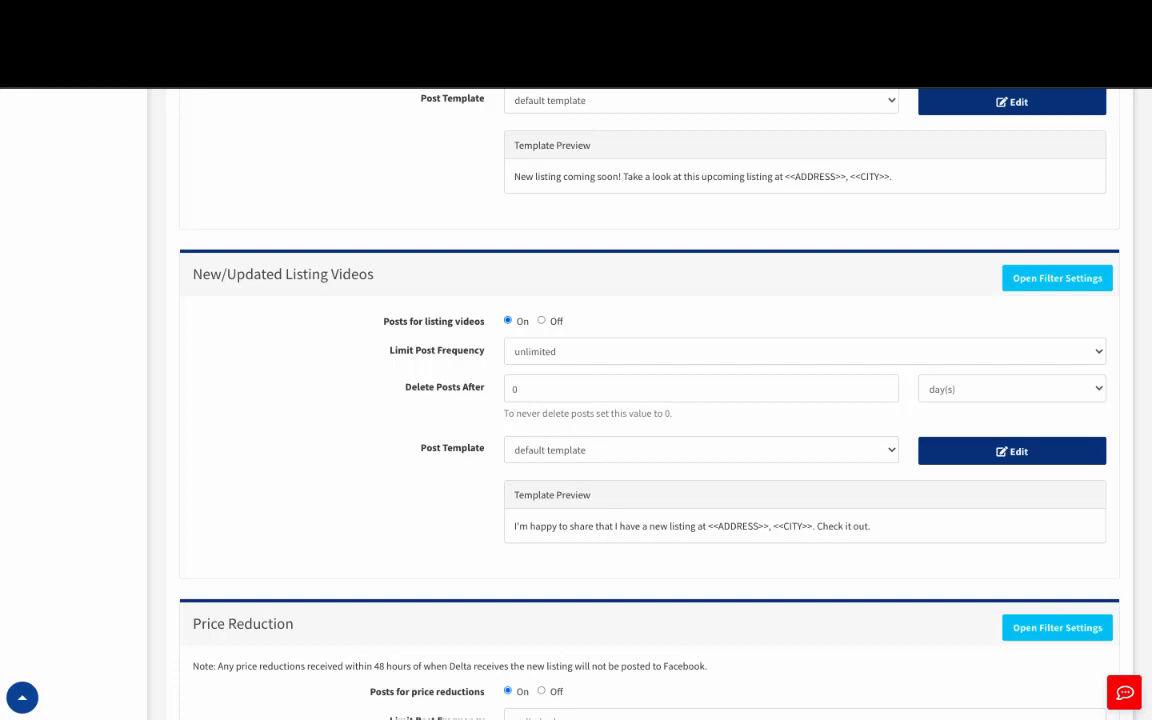
scroll(640, 400, down, 3)
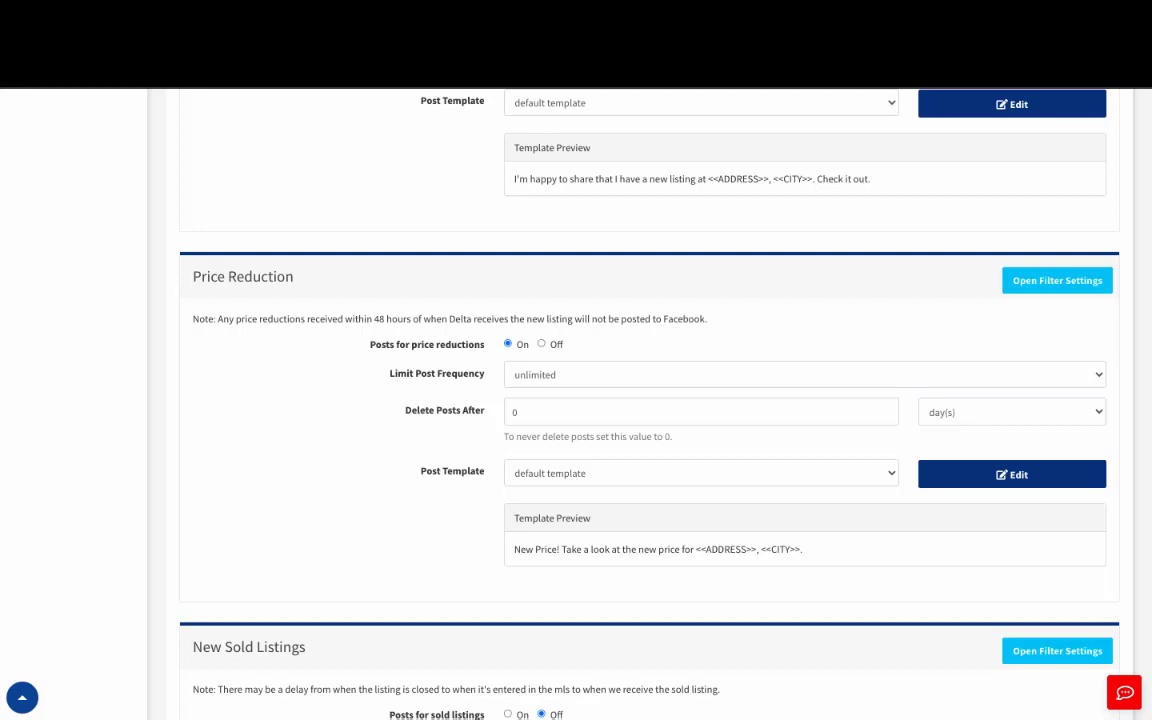
scroll(650, 400, down, 4)
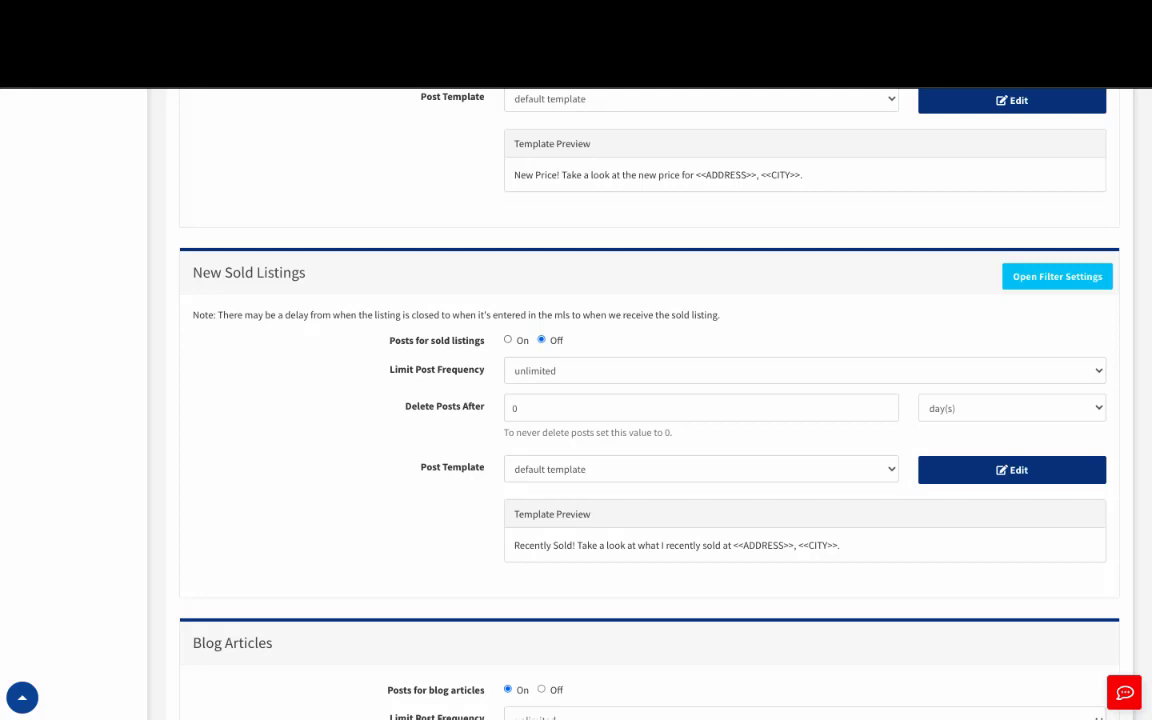
click(700, 469)
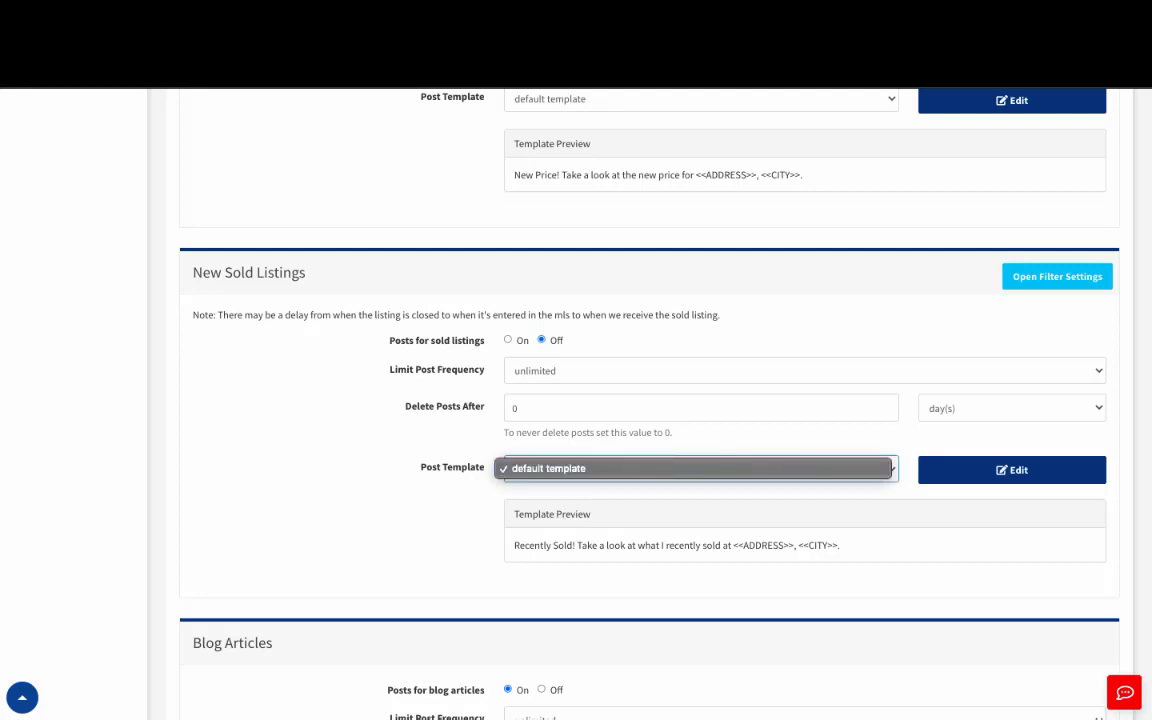
key(Return)
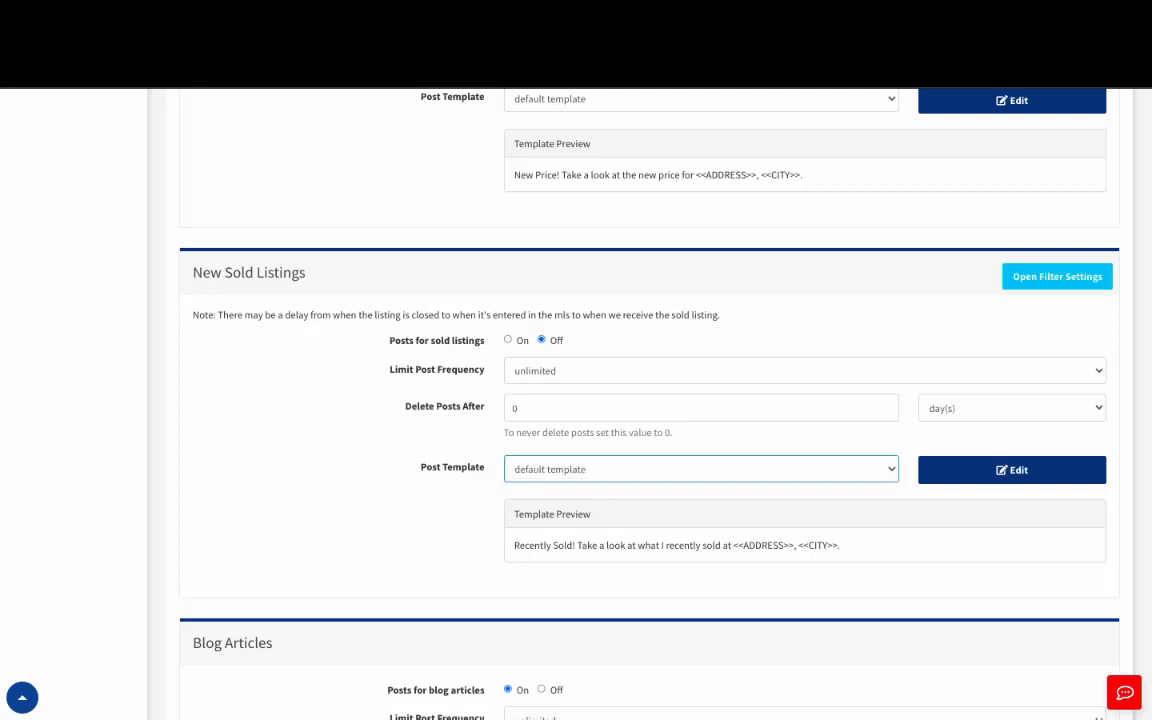
scroll(650, 400, down, 2)
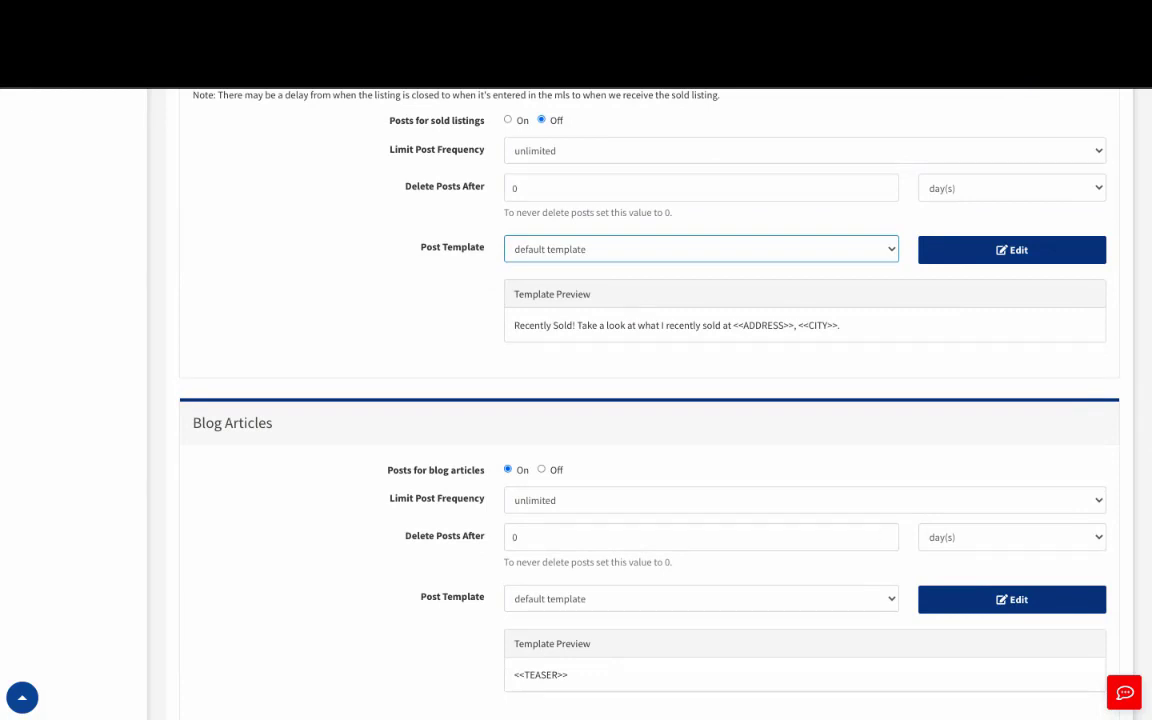
scroll(650, 400, down, 1)
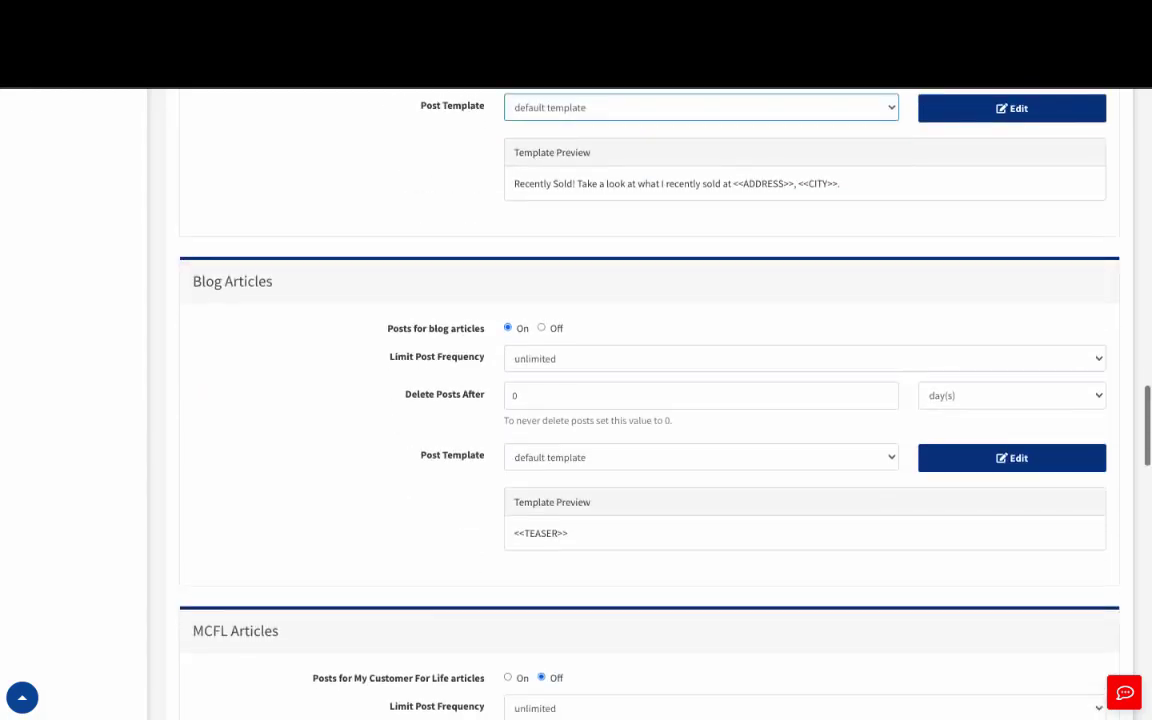
scroll(650, 400, down, 3)
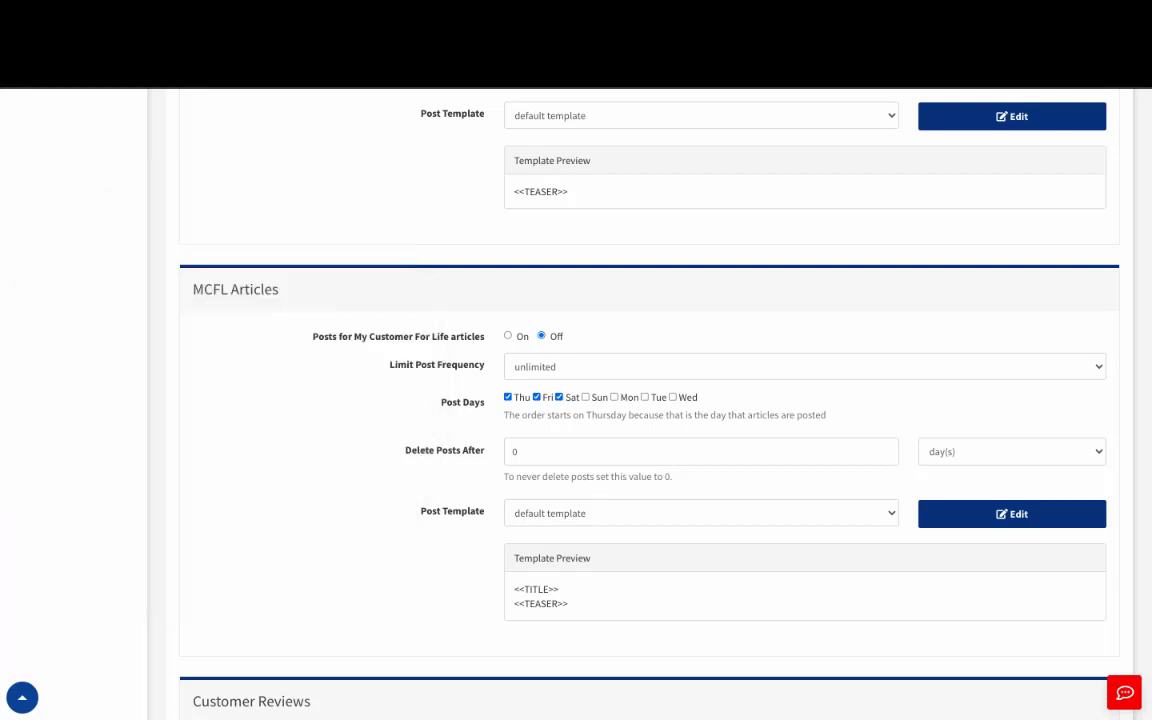
scroll(640, 400, down, 4)
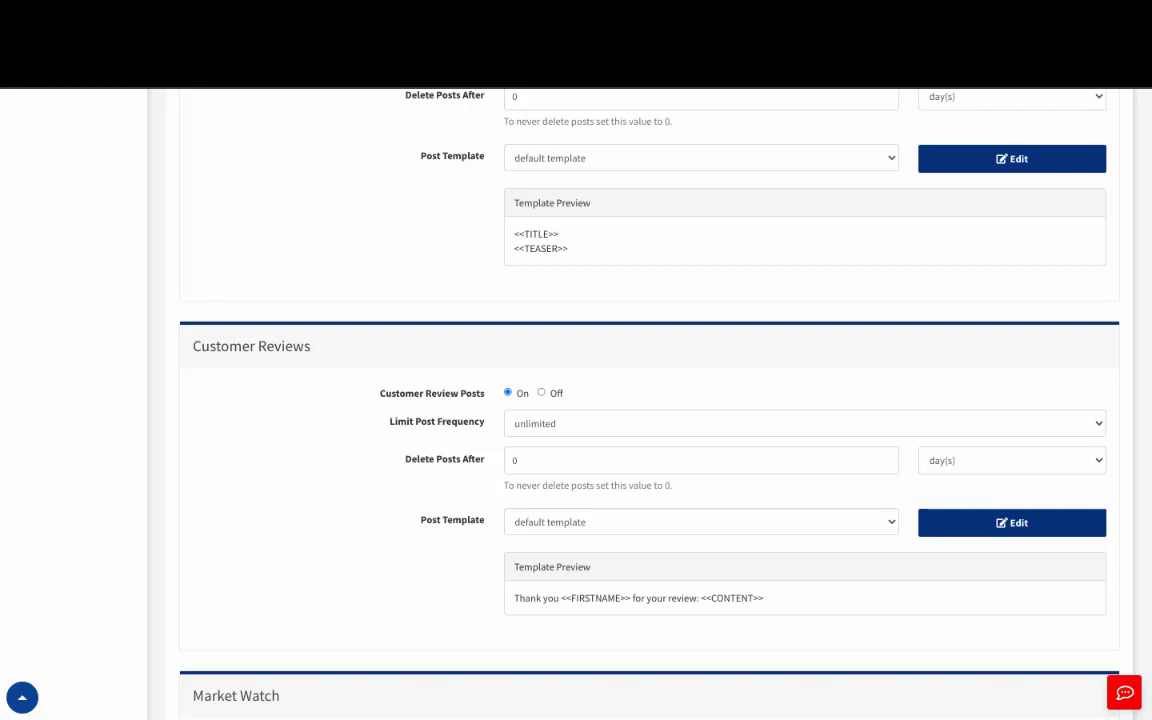
scroll(640, 400, down, 4)
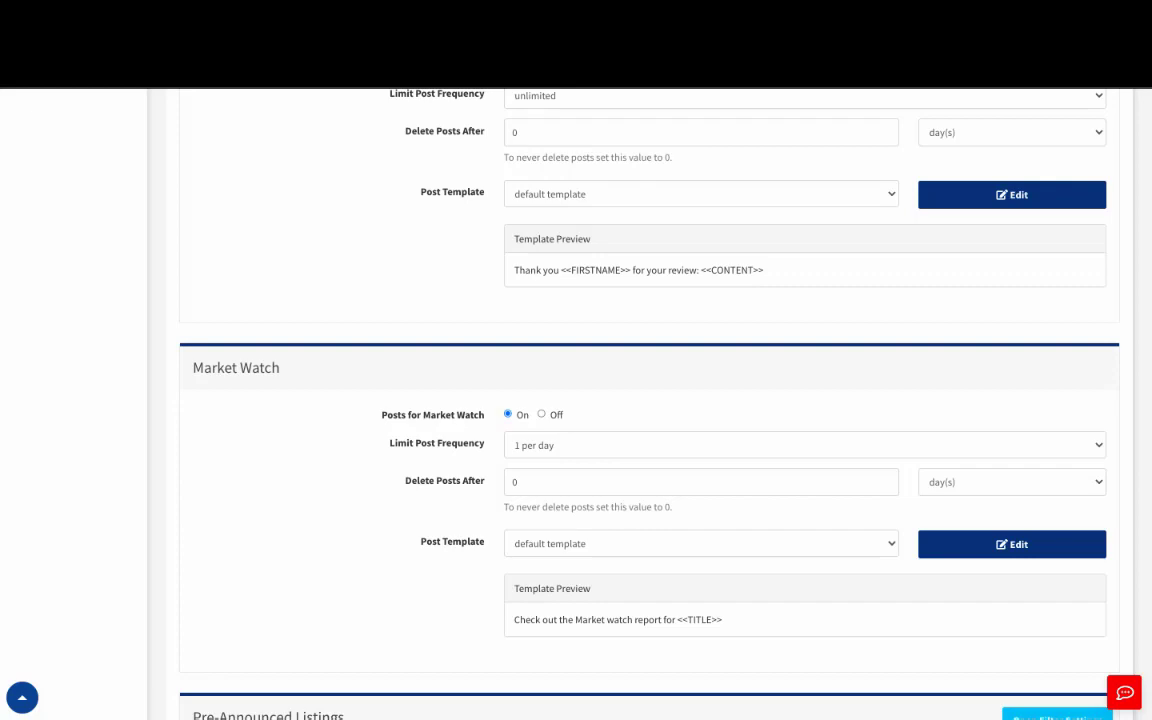
scroll(640, 400, down, 4)
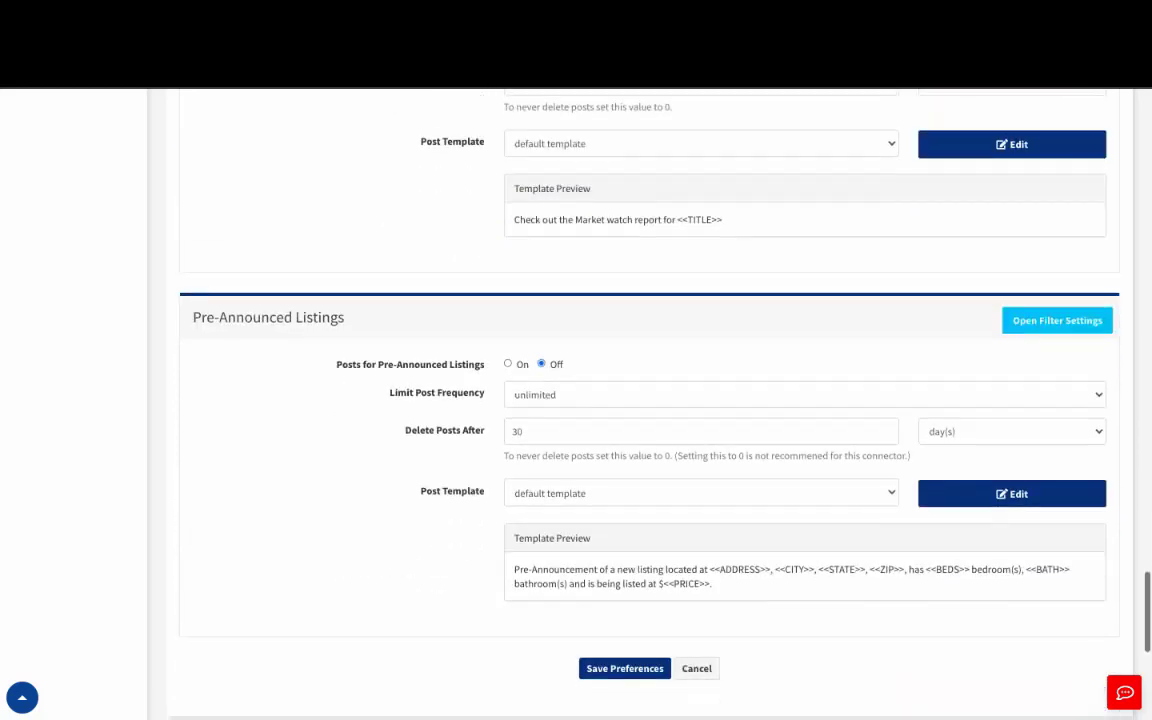
scroll(640, 400, down, 2)
scroll(640, 400, down, 2)
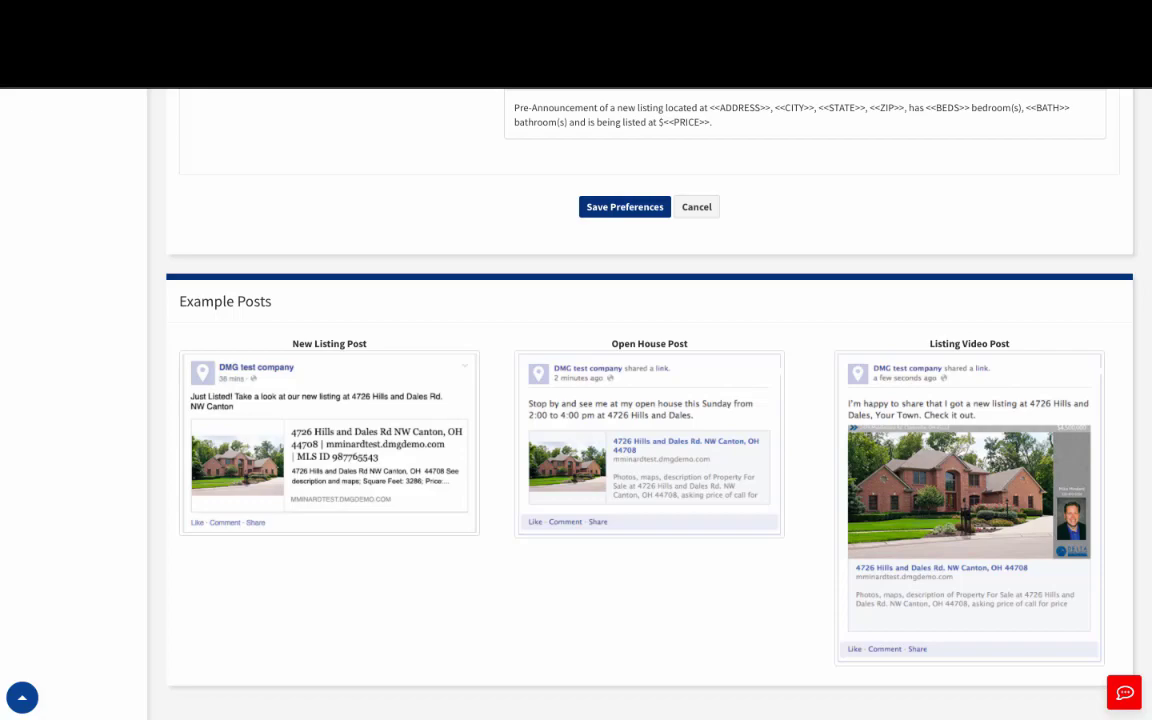
Step: Scroll through the Facebook posting preferences to reach Save Preferences and save them
scroll(640, 400, up, 15)
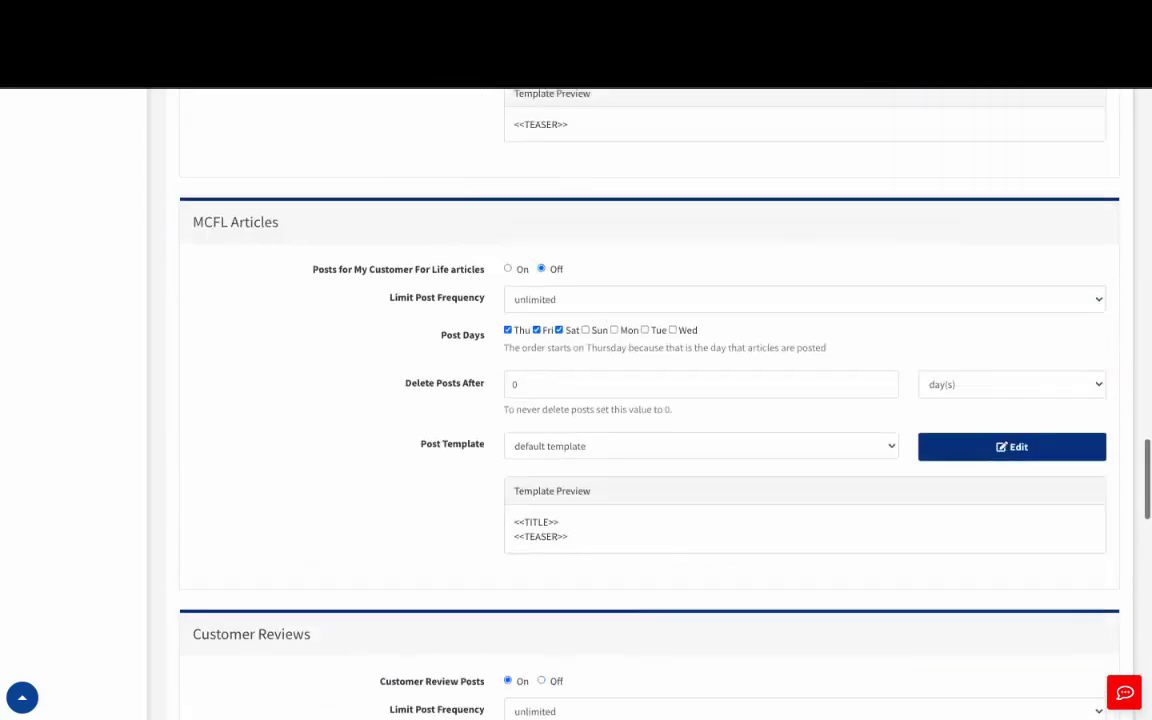
scroll(640, 400, up, 15)
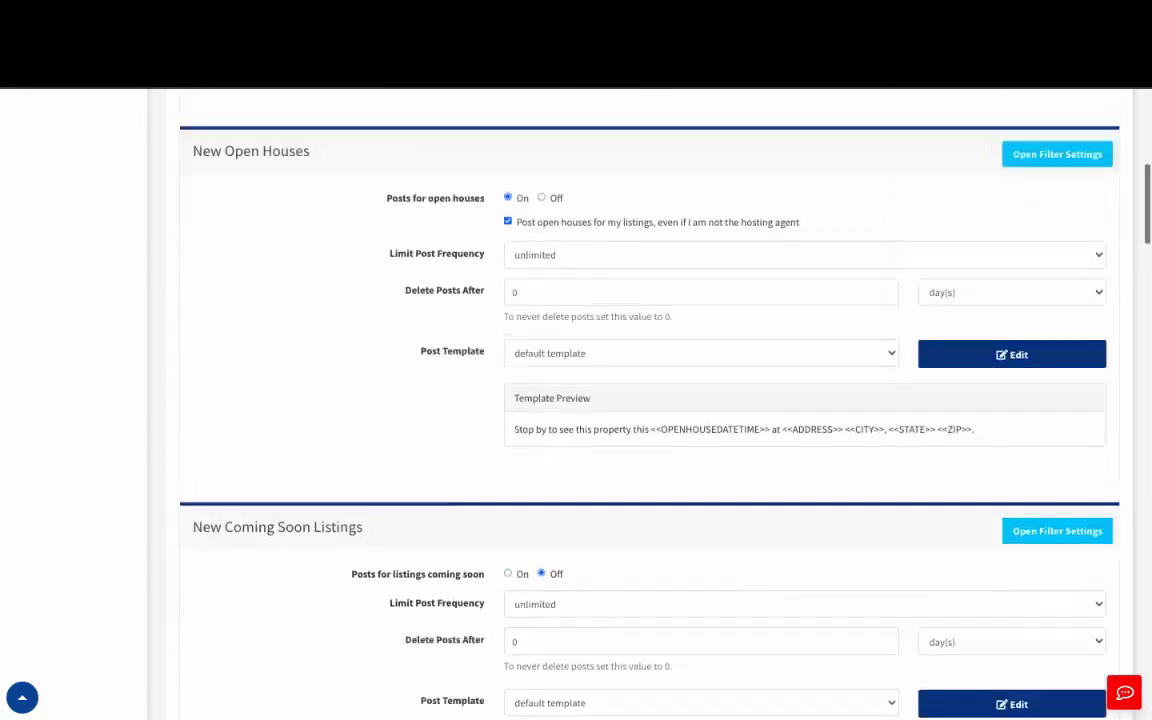
scroll(640, 400, up, 7)
scroll(640, 400, down, 9)
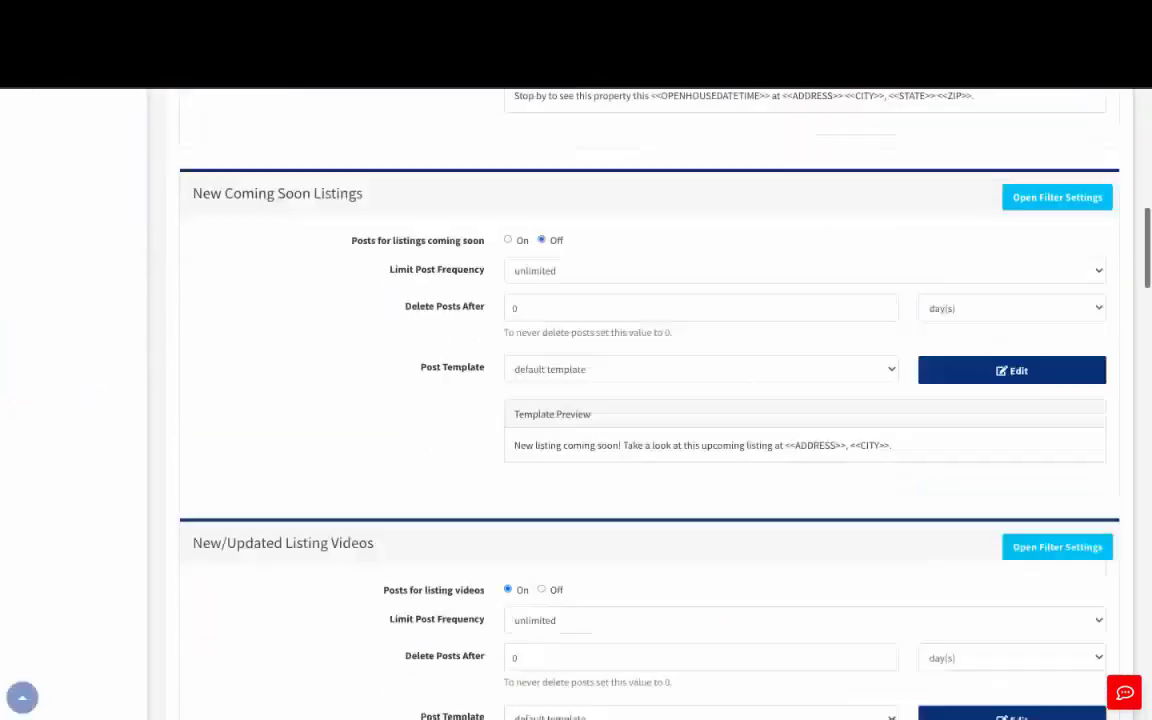
scroll(640, 400, down, 20)
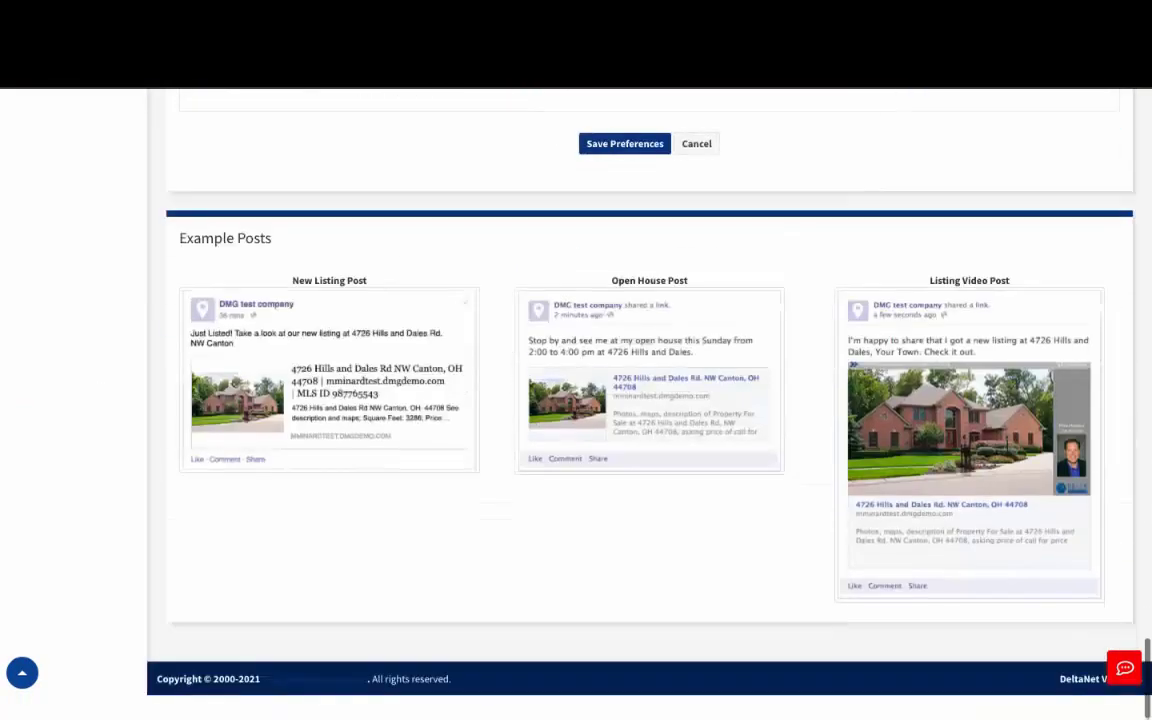
scroll(640, 400, up, 2)
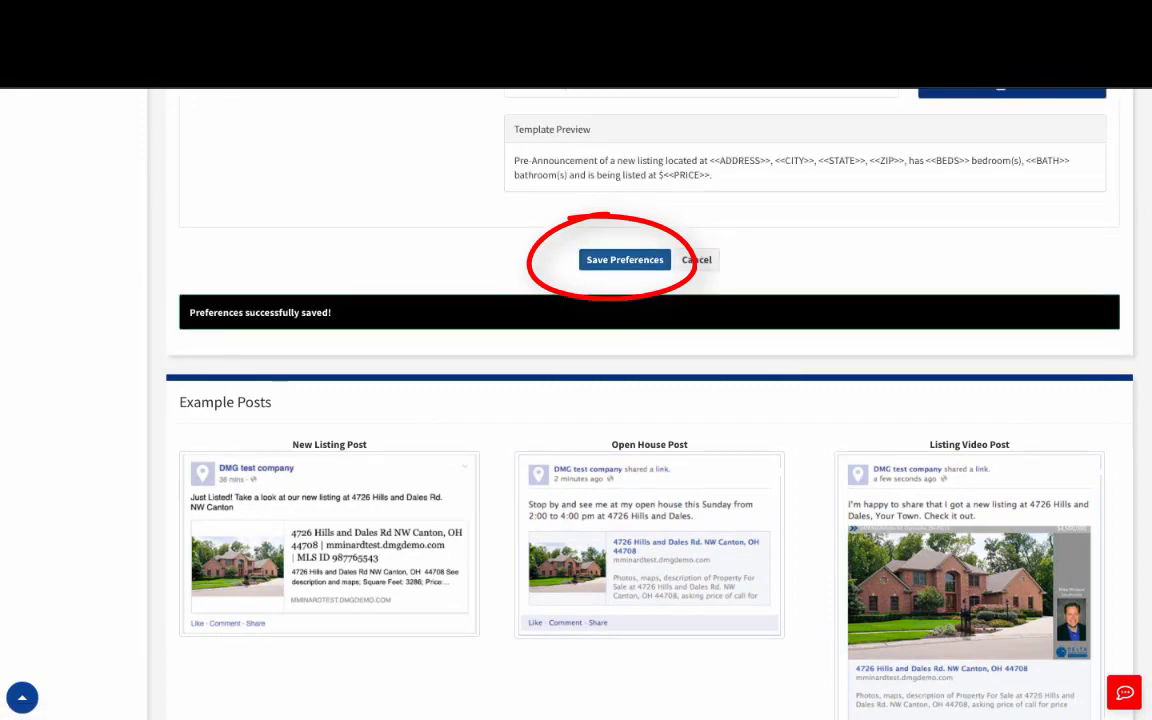
scroll(640, 400, up, 20)
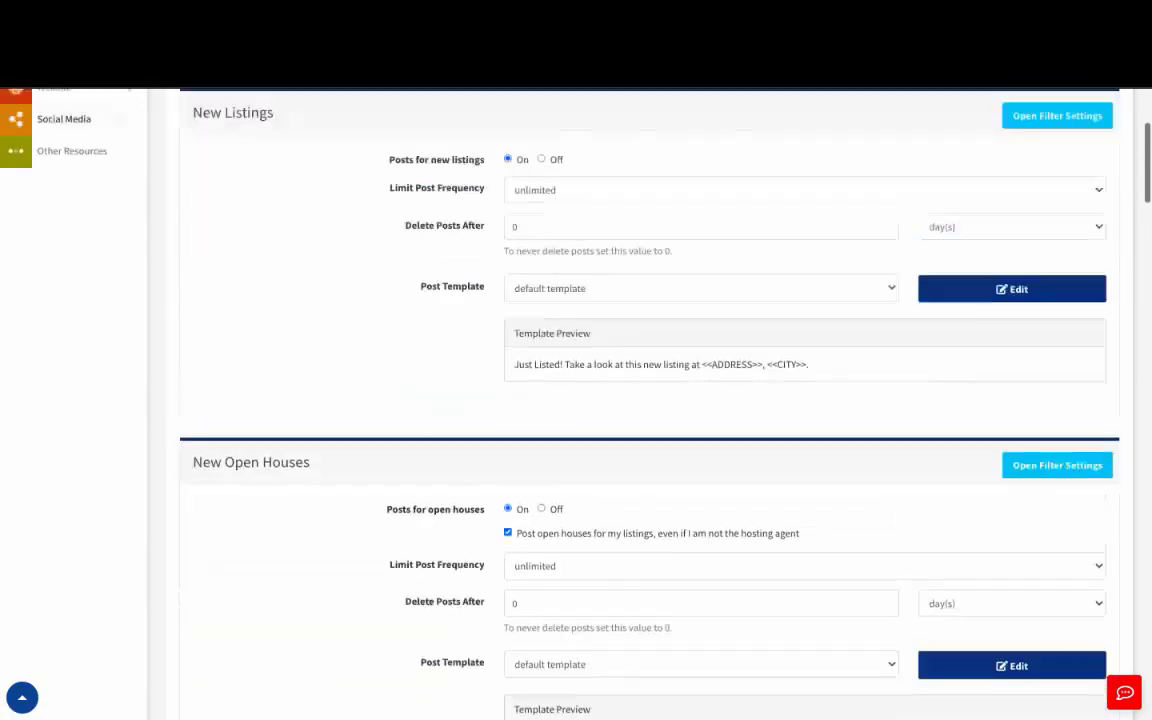
scroll(640, 400, up, 3)
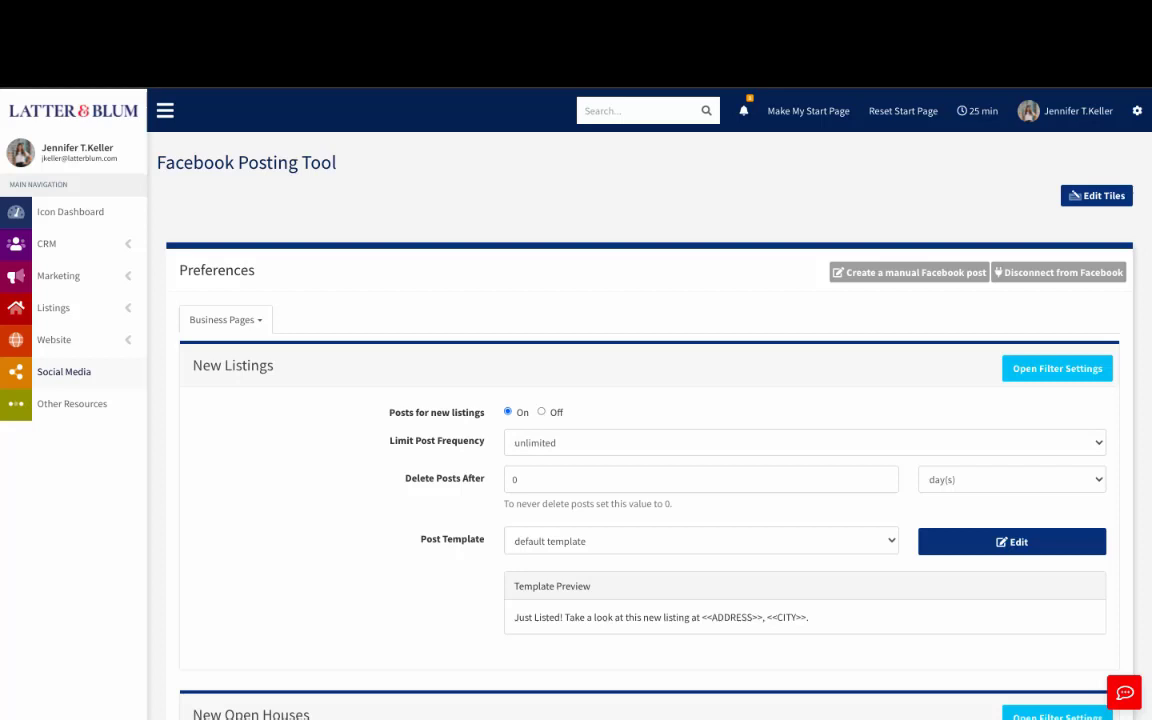
click(700, 442)
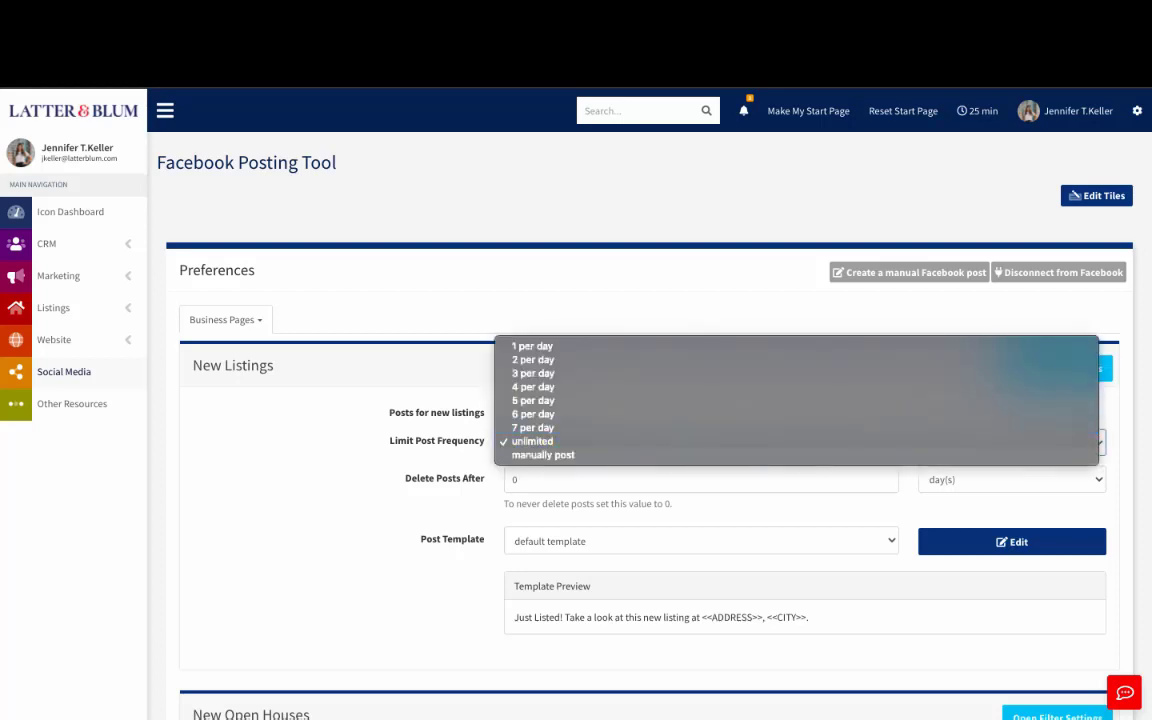
key(Return)
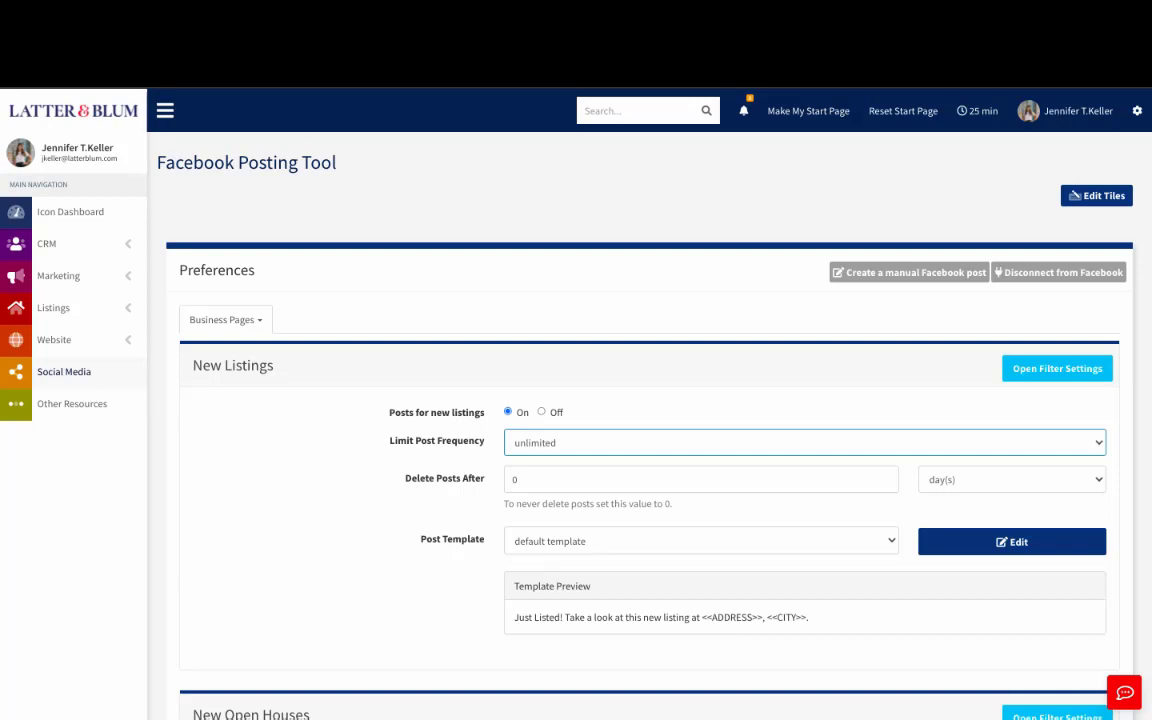
key(space)
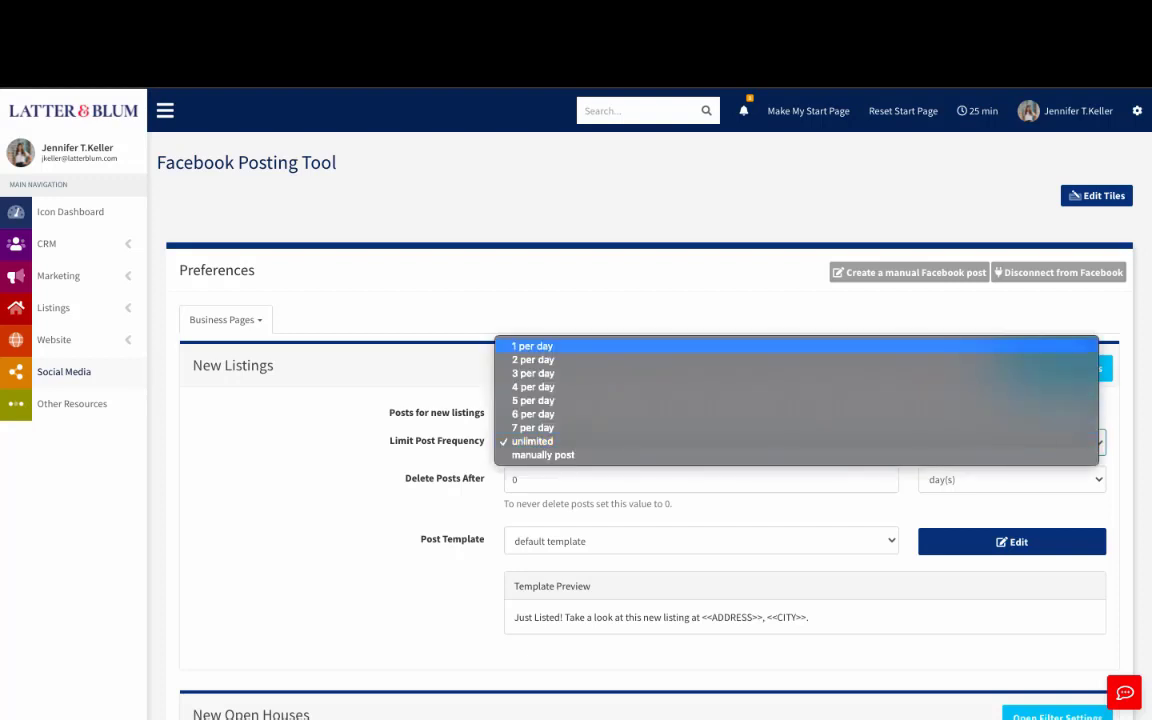
key(Escape)
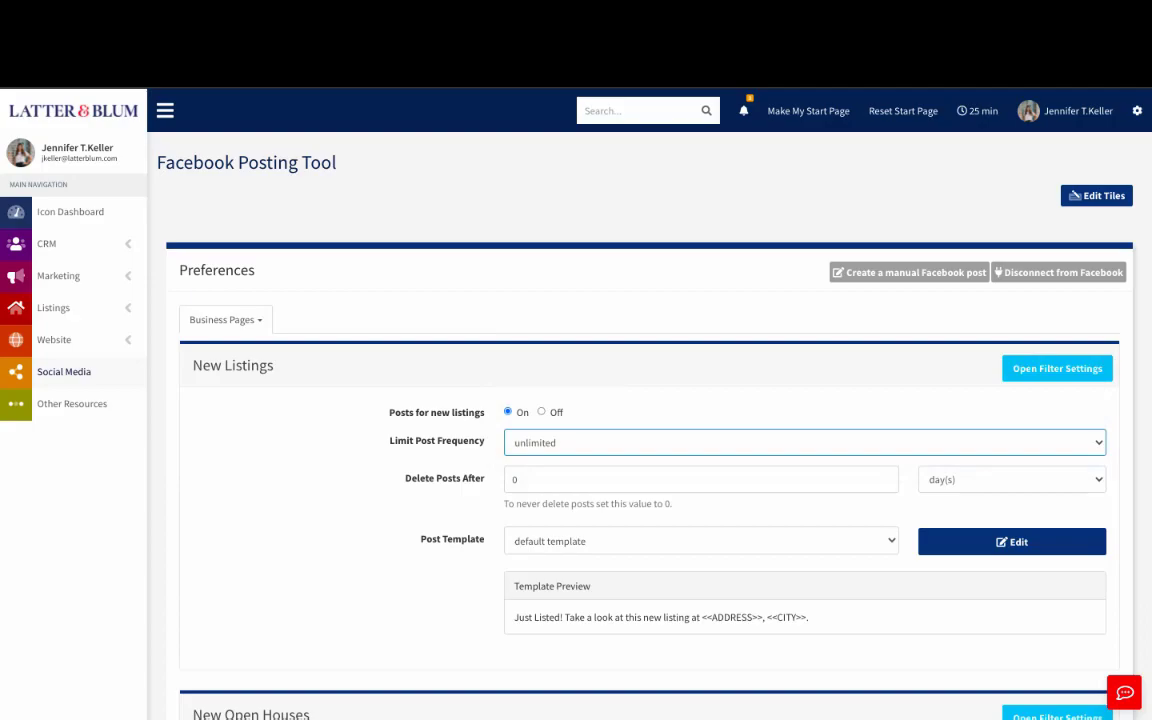